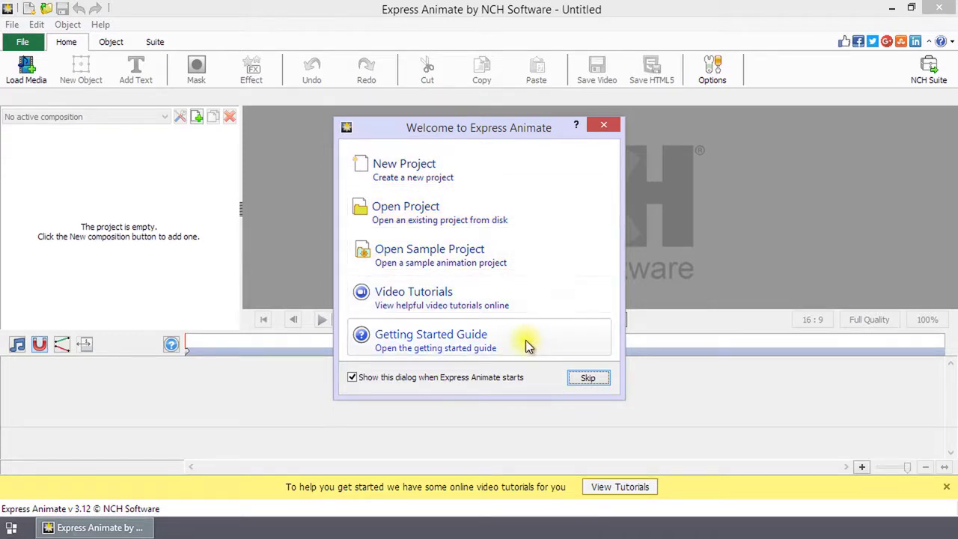
# Open the sun-and-clouds sample project, toggle selection of the Clouds layer, then select Rays
pyautogui.click(527, 258)
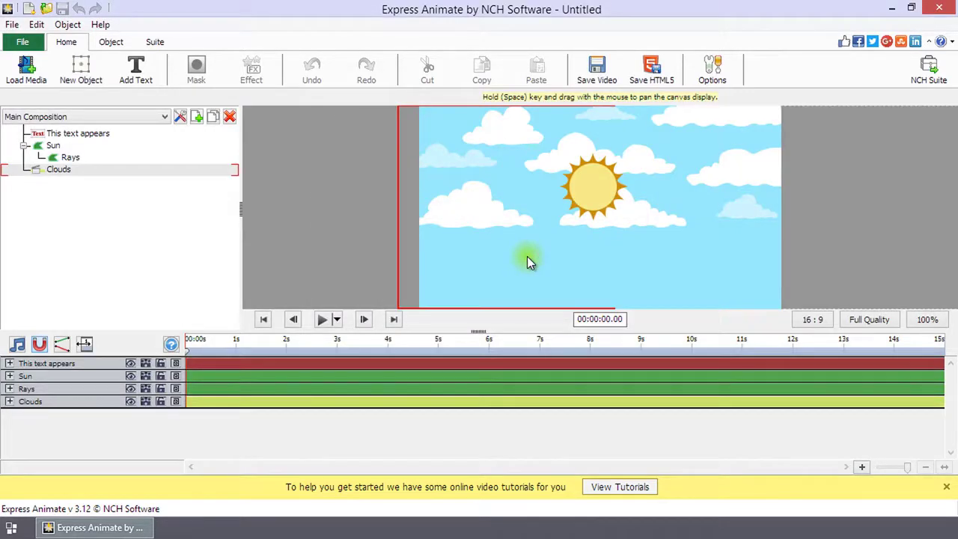
pyautogui.click(337, 281)
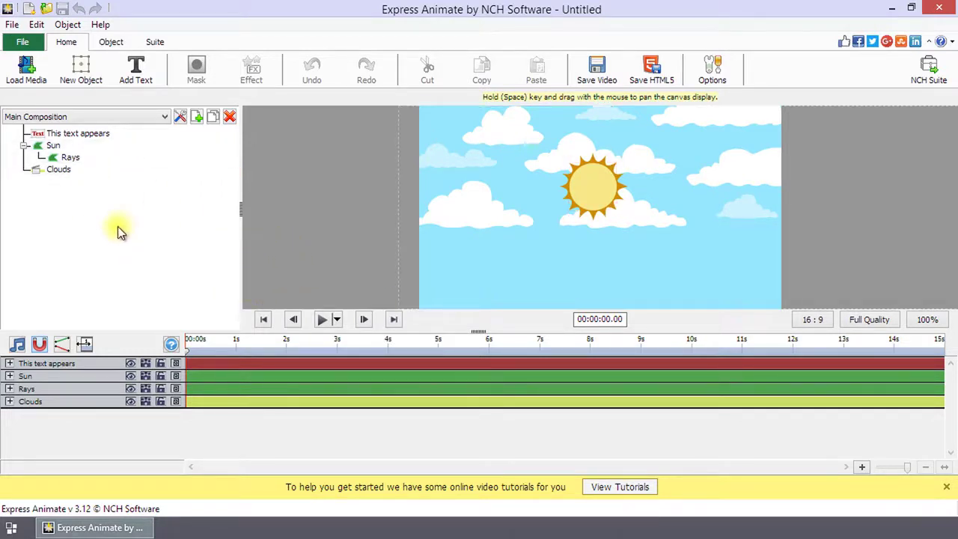
pyautogui.click(421, 144)
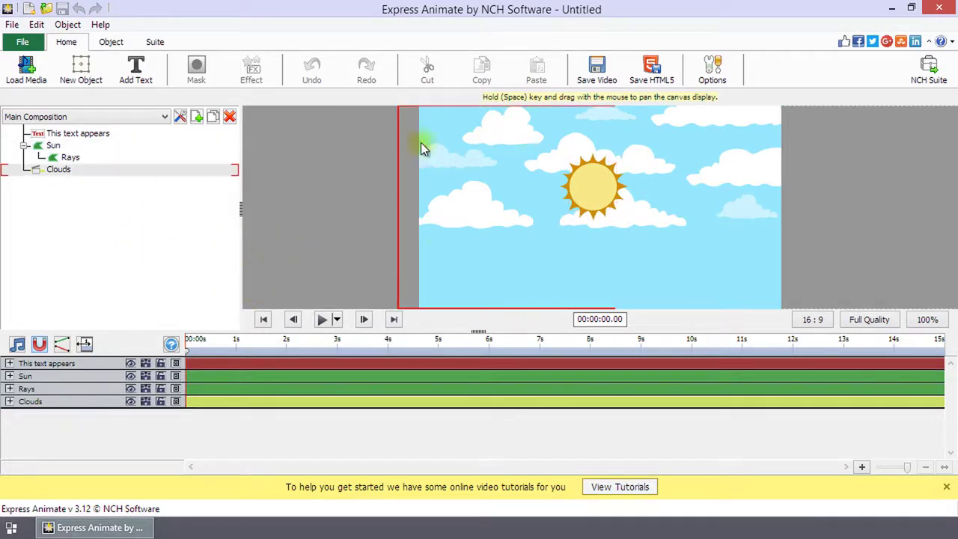
pyautogui.click(377, 269)
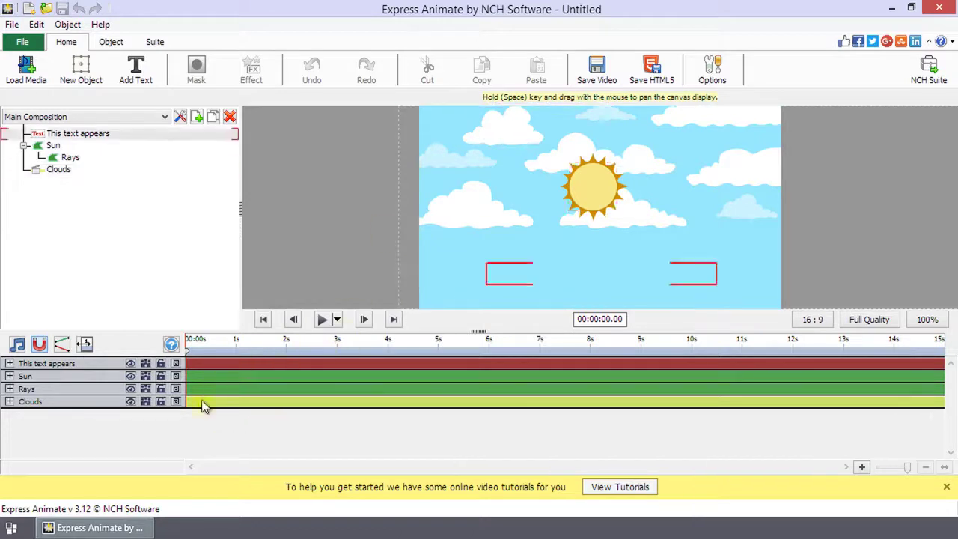
pyautogui.click(68, 158)
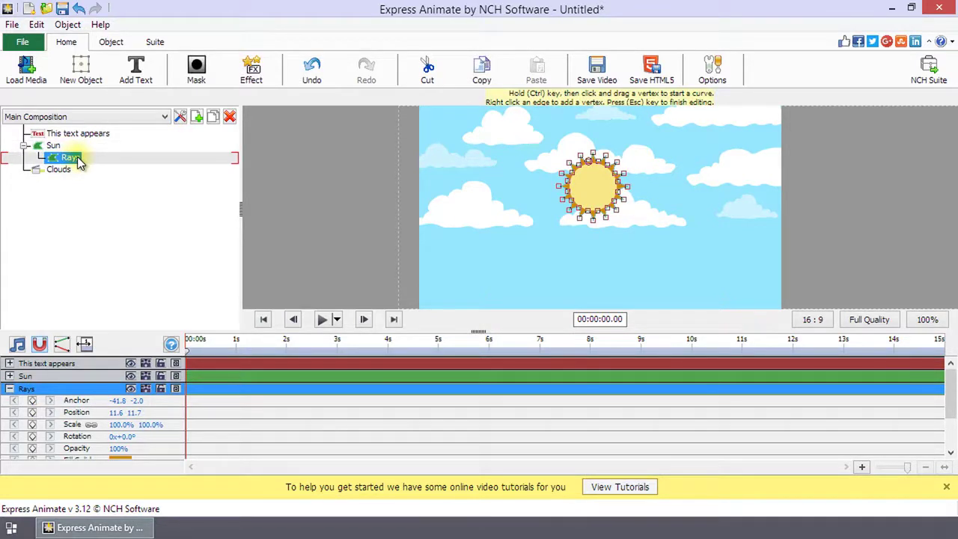
# Delete and restore the Rays layer, then drop it onto Sun as its child
pyautogui.press('Delete')
pyautogui.hotkey('ctrl', 'z')
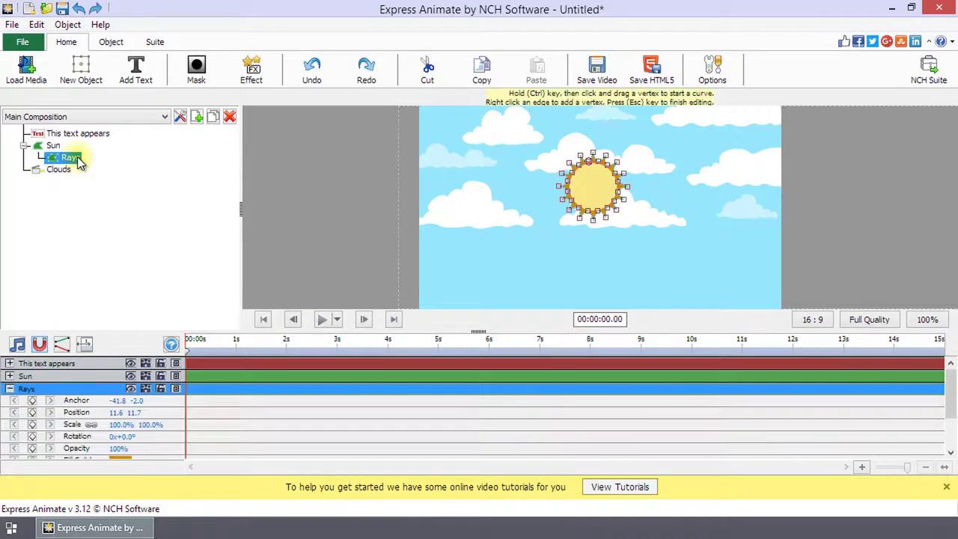
pyautogui.moveTo(80, 163); pyautogui.dragTo(54, 149)
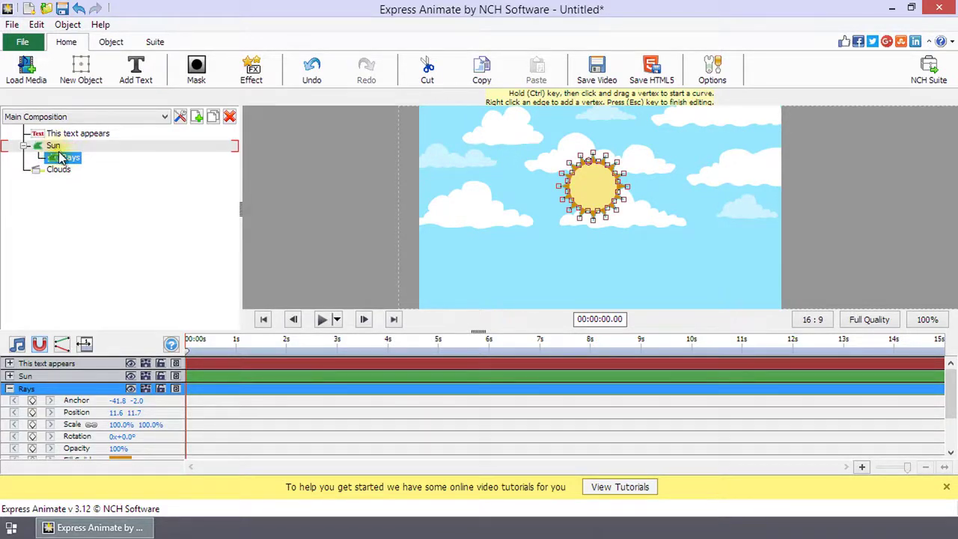
pyautogui.moveTo(62, 157); pyautogui.dragTo(62, 157)
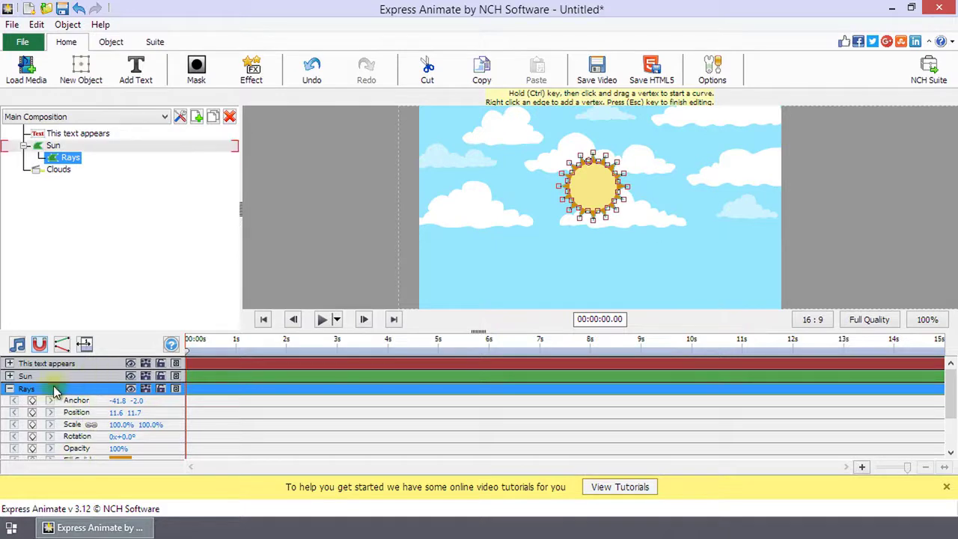
# Collapse and re-expand the Rays timeline row to show its Anchor, Position, Scale, Rotation and Opacity tracks
pyautogui.click(10, 388)
pyautogui.click(9, 389)
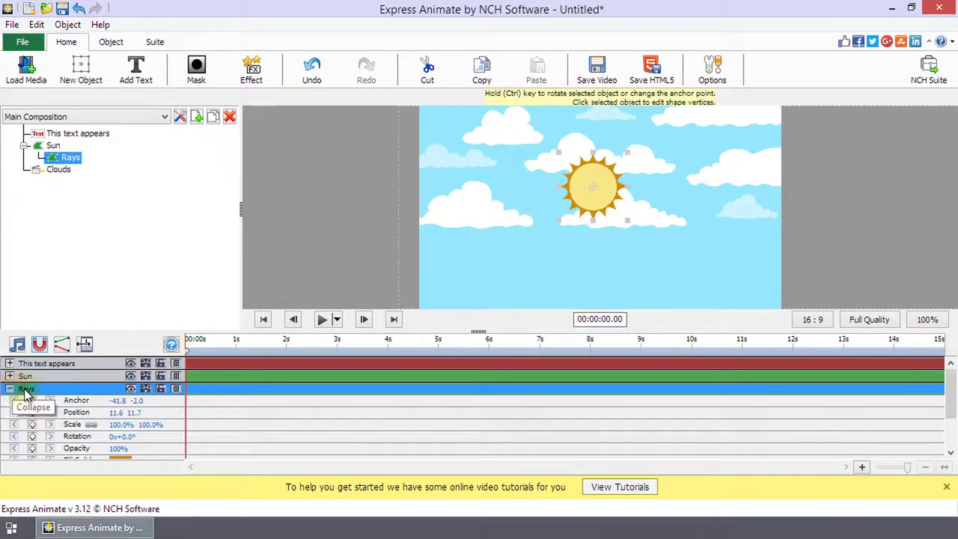
pyautogui.moveTo(38, 393); pyautogui.dragTo(262, 393)
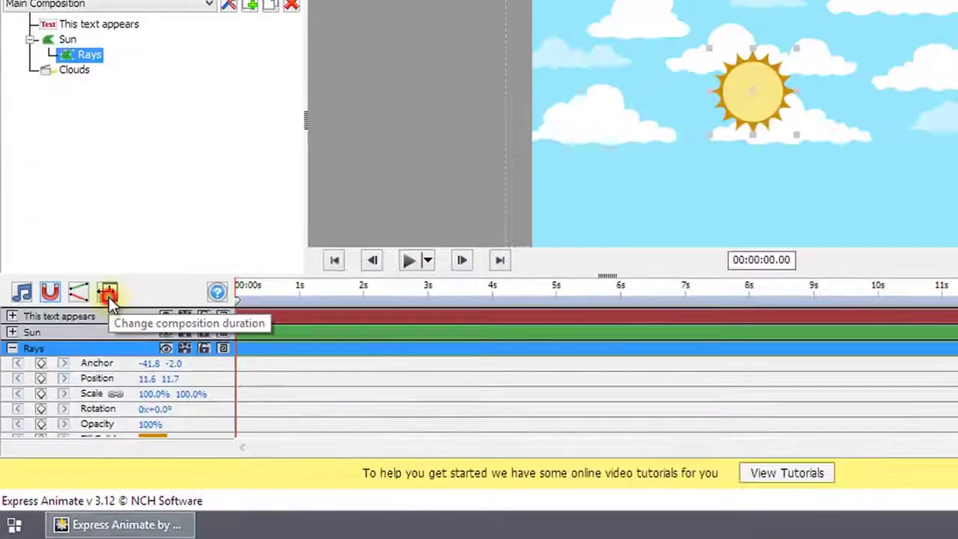
pyautogui.click(108, 296)
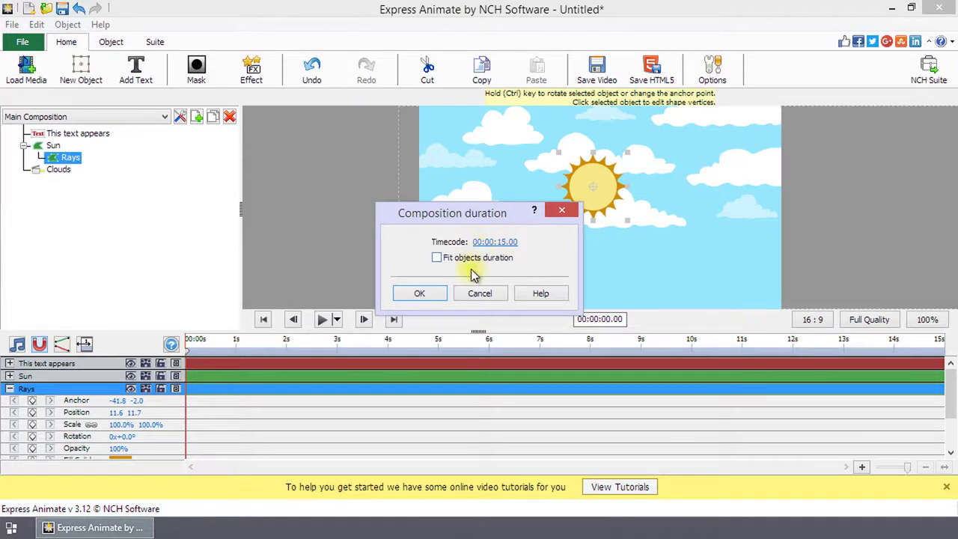
pyautogui.click(462, 294)
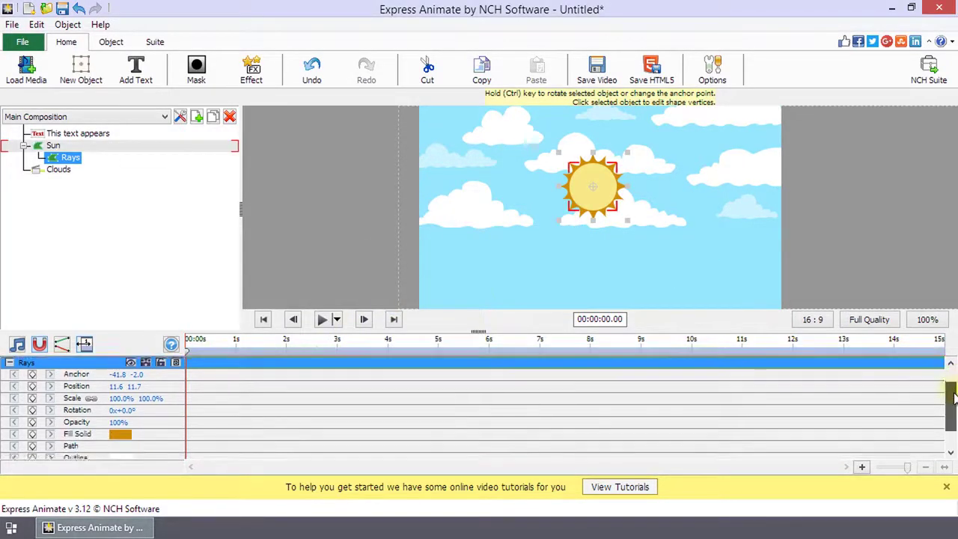
pyautogui.moveTo(953, 384); pyautogui.dragTo(952, 423)
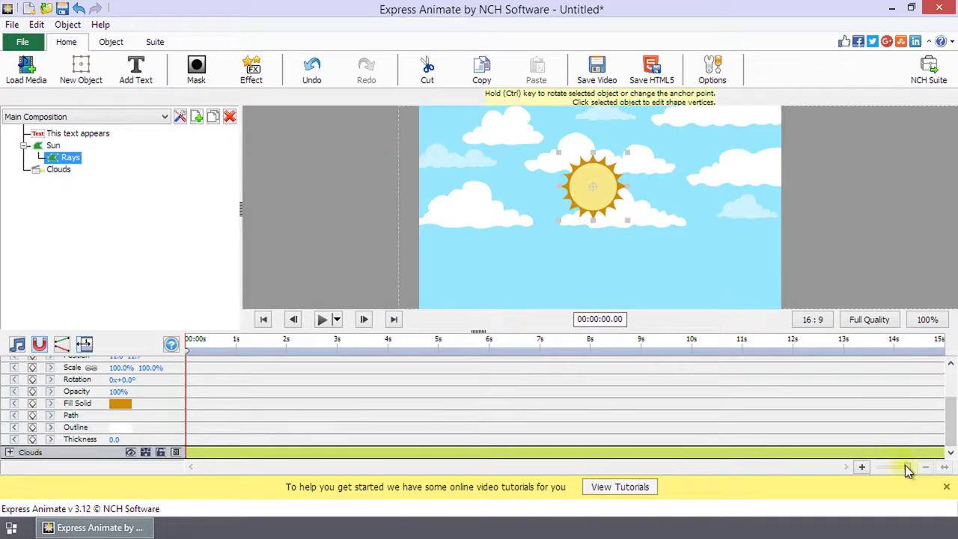
pyautogui.moveTo(905, 465)
pyautogui.mouseDown()
pyautogui.moveTo(887, 467)
pyautogui.moveTo(906, 467)
pyautogui.mouseUp()
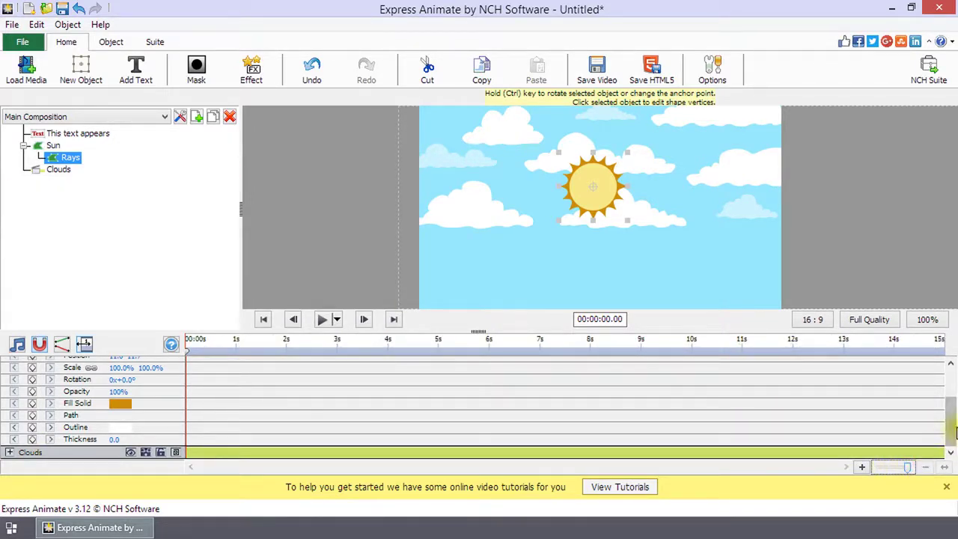
pyautogui.moveTo(949, 408); pyautogui.dragTo(949, 370)
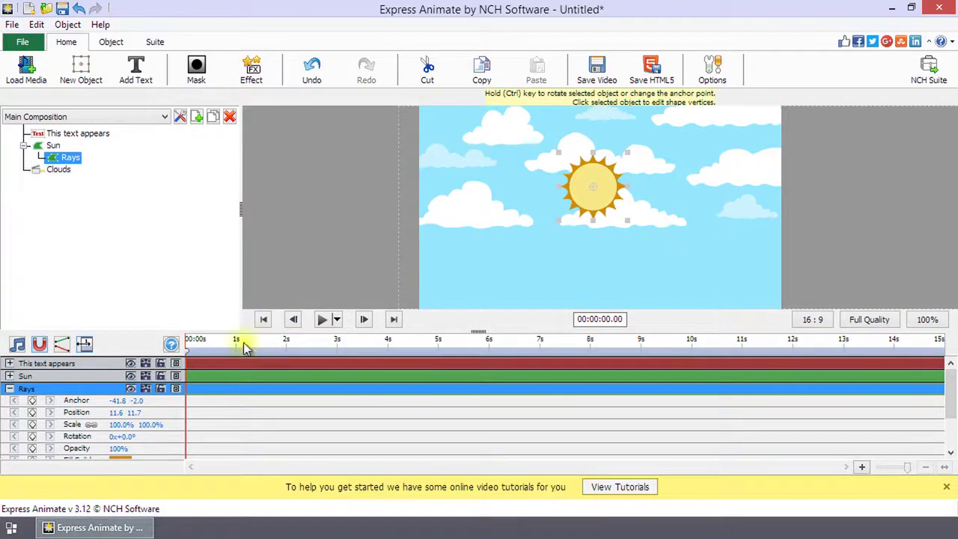
# Preview around 3 seconds, show the Clouds motion path, then rewind and play from the start
pyautogui.moveTo(191, 351); pyautogui.dragTo(345, 349)
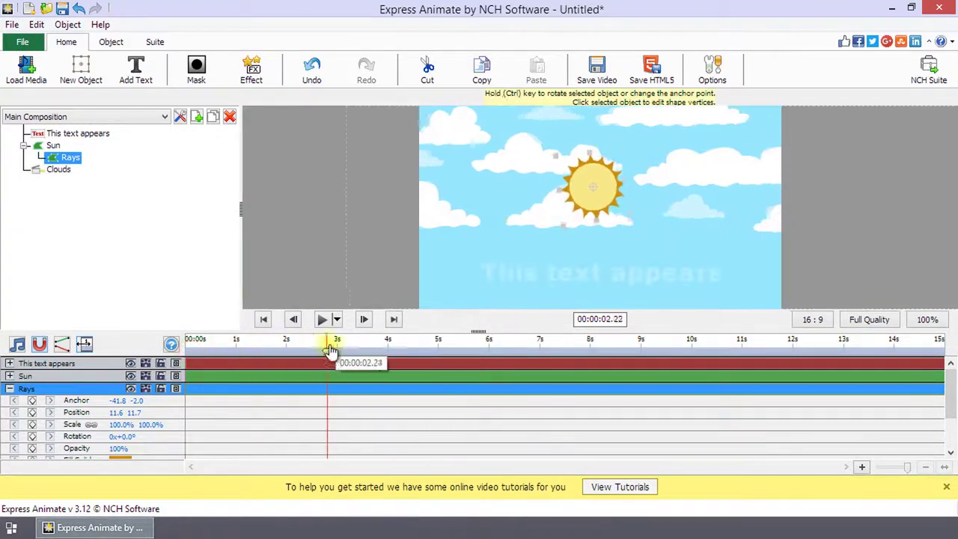
pyautogui.rightClick(602, 191)
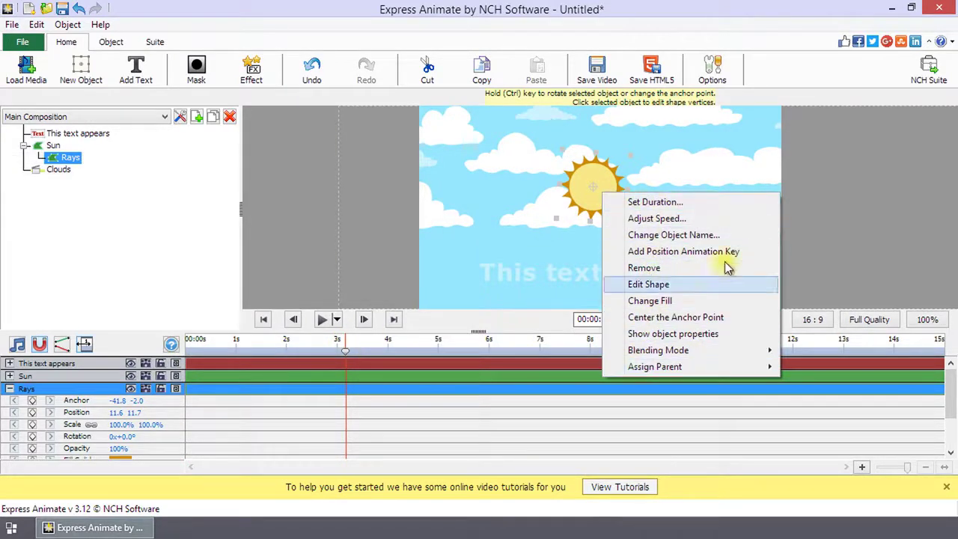
pyautogui.click(823, 232)
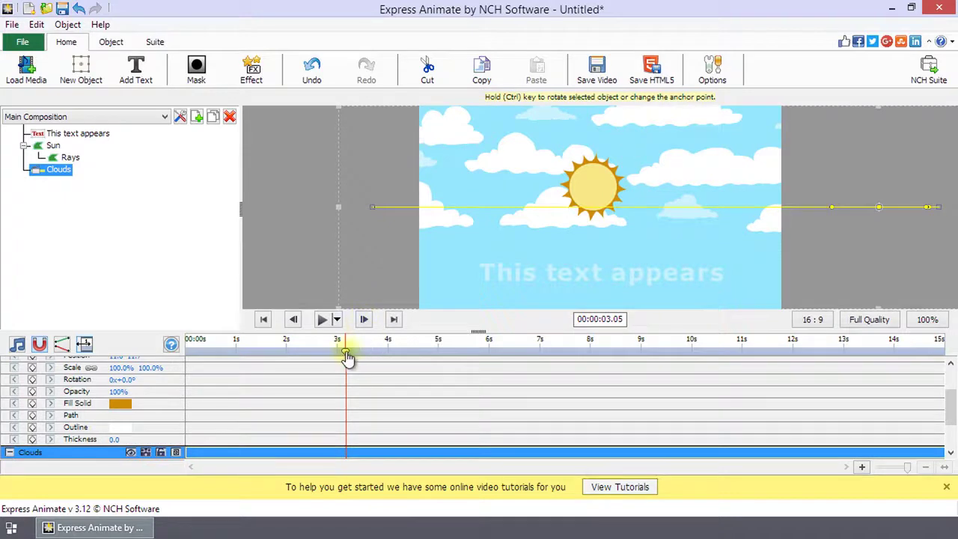
pyautogui.moveTo(345, 351); pyautogui.dragTo(187, 351)
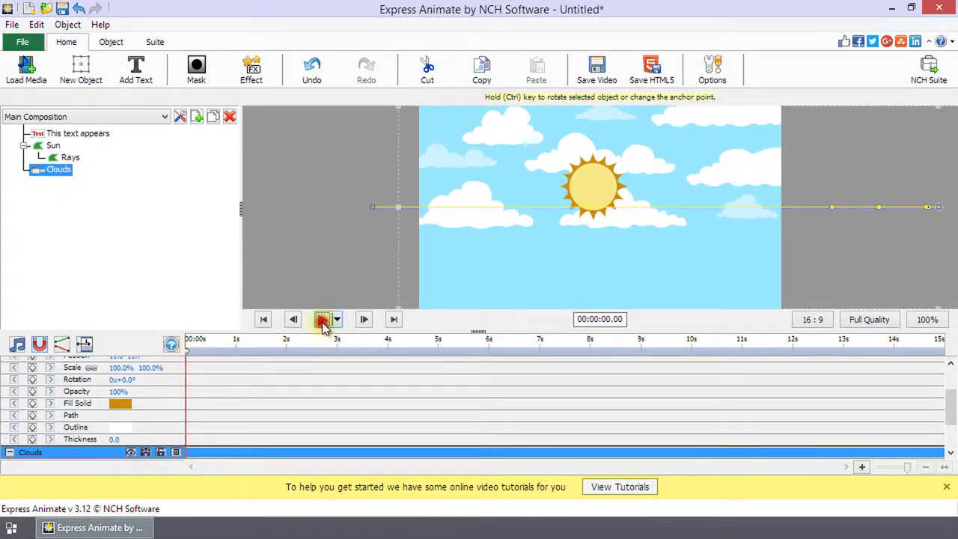
pyautogui.click(323, 321)
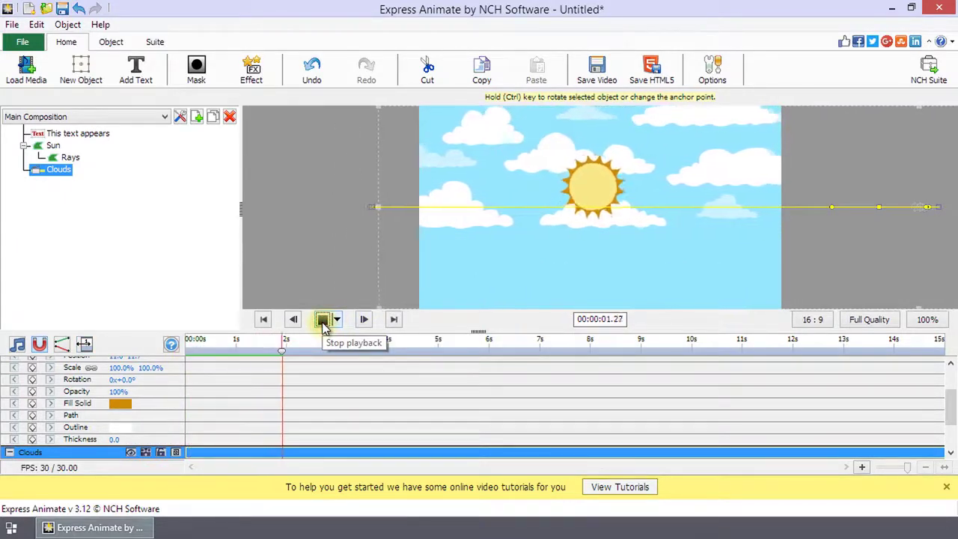
# Stop at 2.28 seconds and try 4:3 aspect, Half Quality and 50% canvas zoom
pyautogui.click(323, 321)
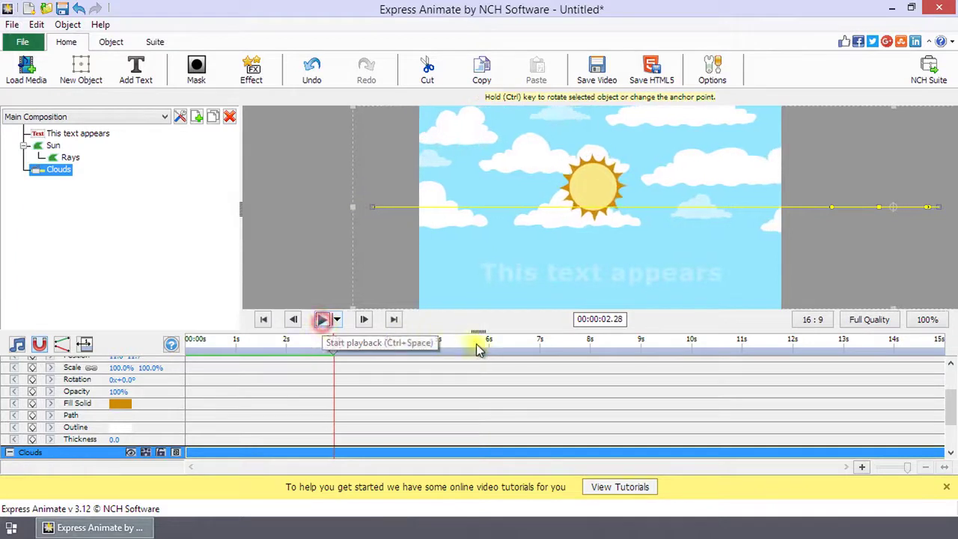
pyautogui.click(812, 321)
pyautogui.click(831, 350)
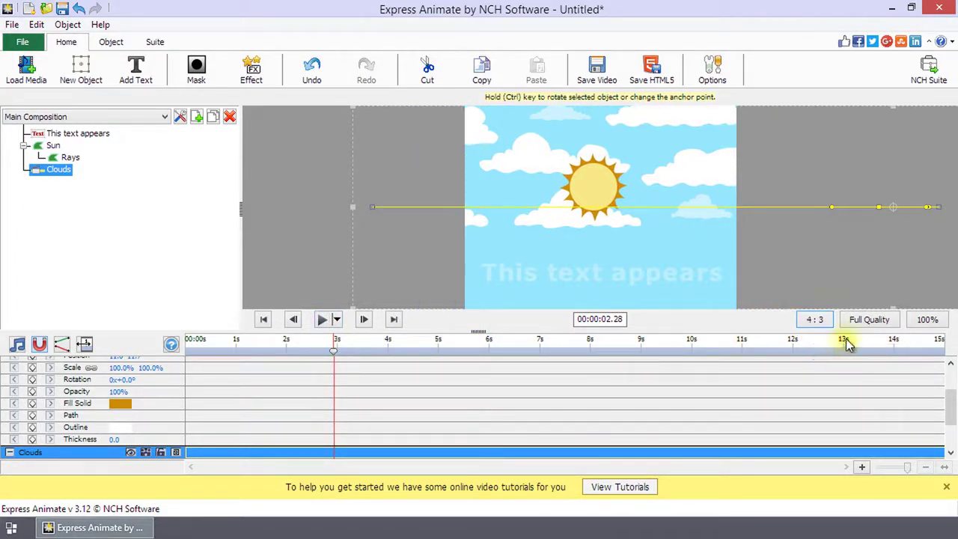
pyautogui.click(868, 320)
pyautogui.click(869, 350)
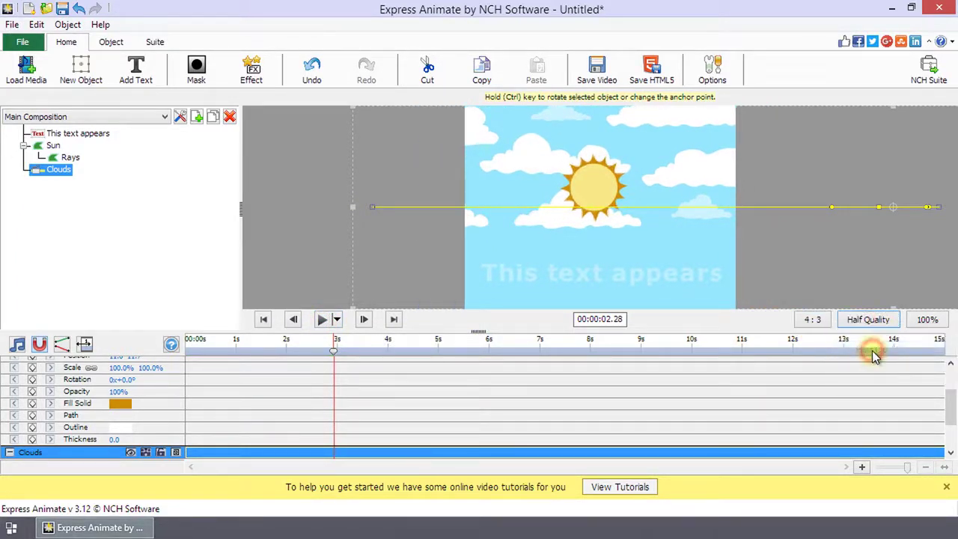
pyautogui.click(927, 319)
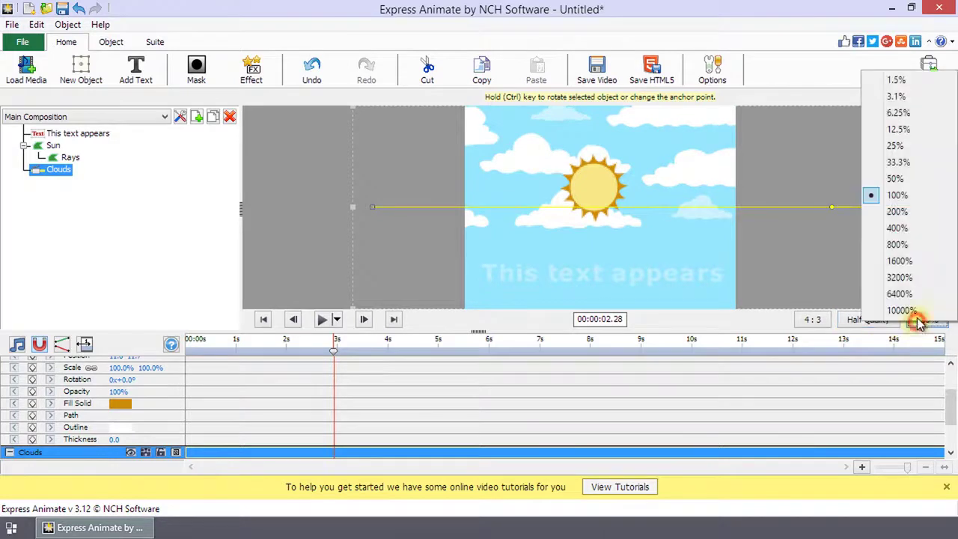
pyautogui.click(910, 179)
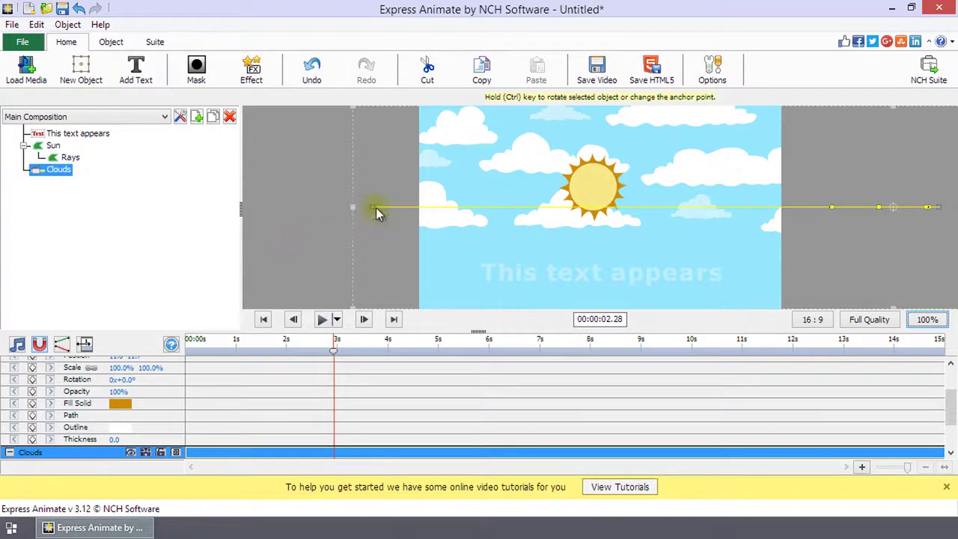
# Select the Rays, 'This text appears' and Clouds layers in turn to view their properties
pyautogui.click(64, 156)
pyautogui.click(97, 135)
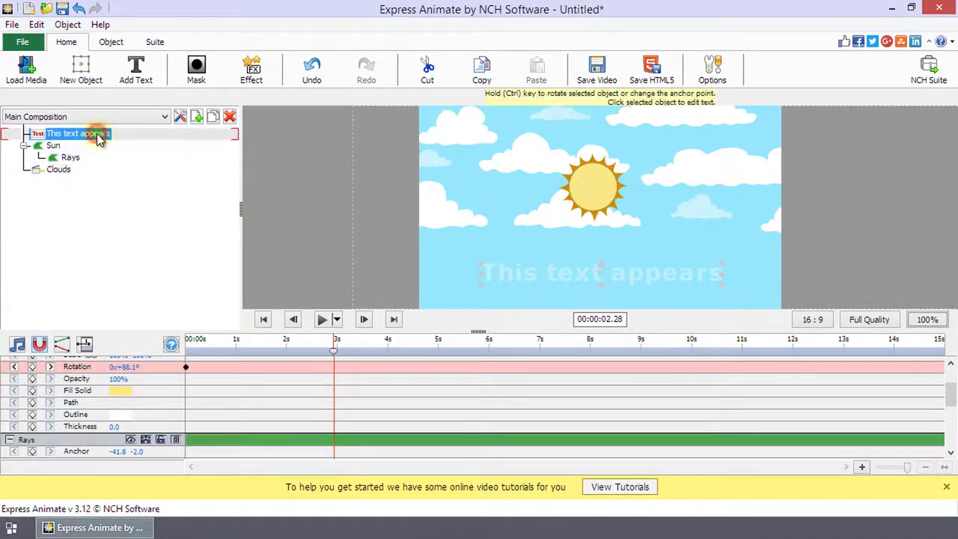
pyautogui.click(59, 169)
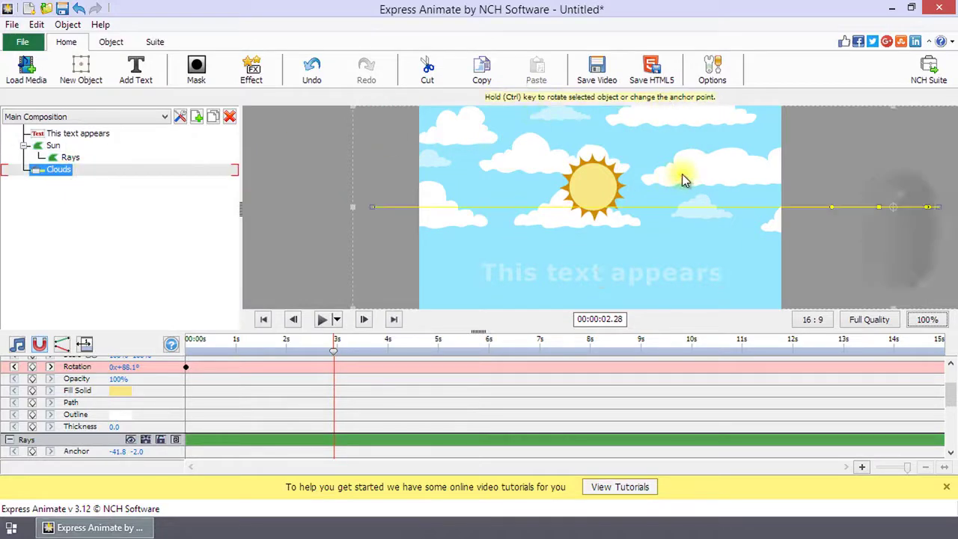
pyautogui.scroll(2, 682, 177)
pyautogui.scroll(-5, 682, 177)
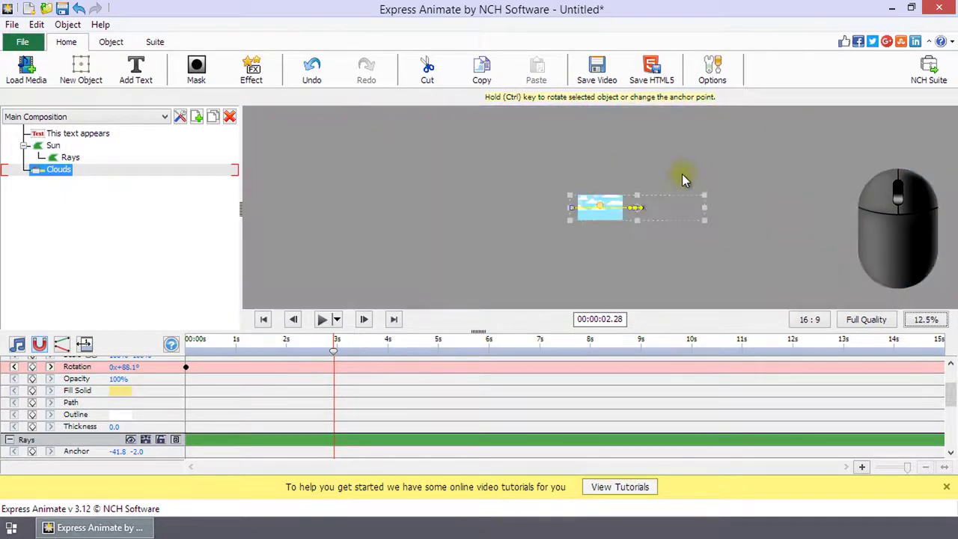
pyautogui.scroll(2, 682, 177)
pyautogui.scroll(1, 681, 177)
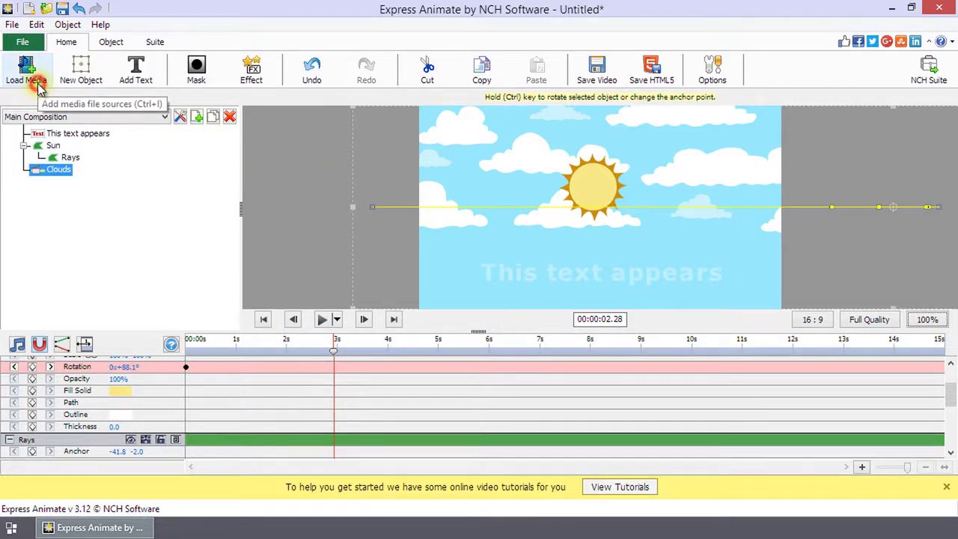
pyautogui.click(39, 86)
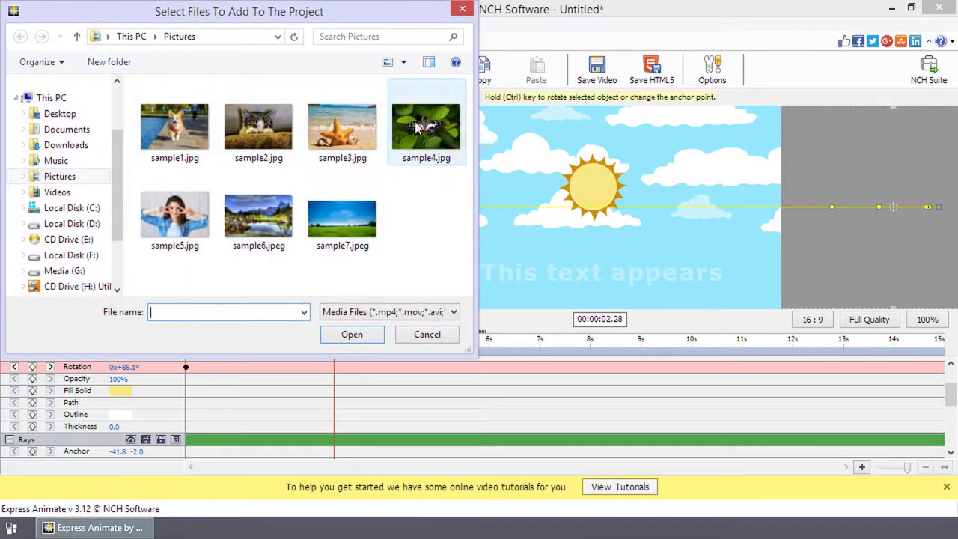
pyautogui.click(431, 335)
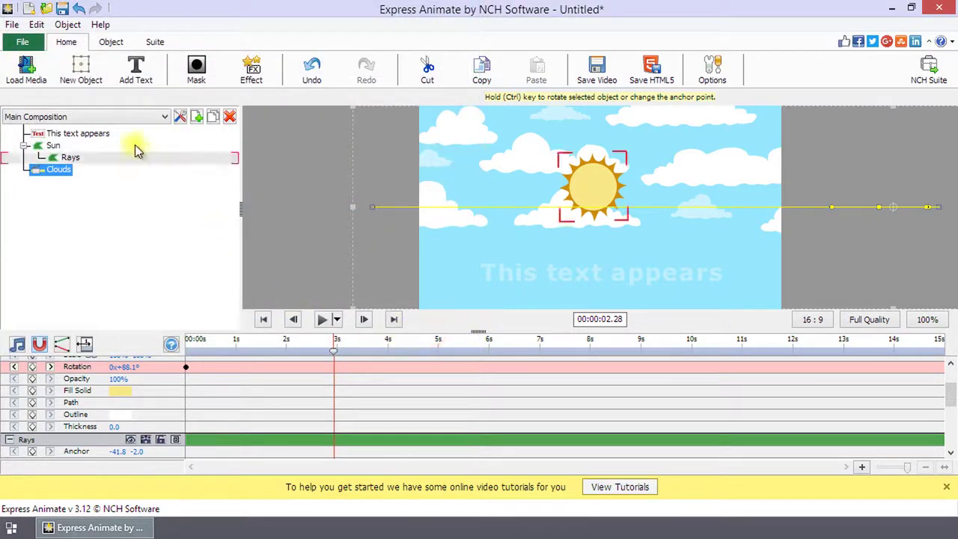
pyautogui.click(107, 85)
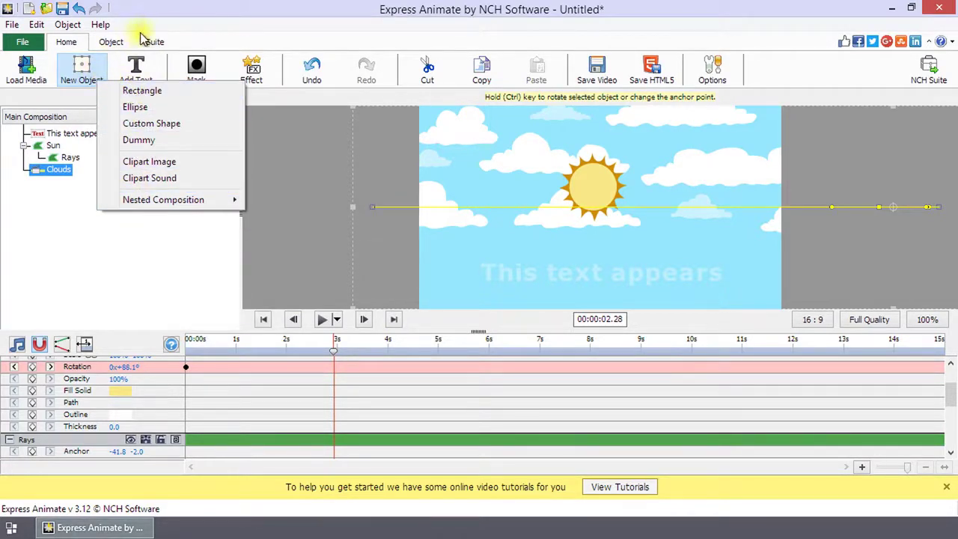
pyautogui.click(160, 11)
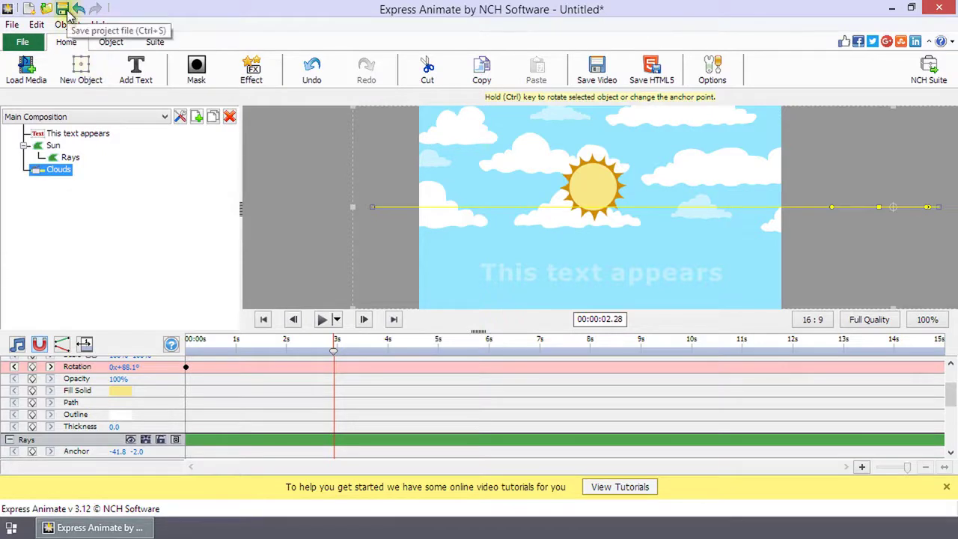
pyautogui.click(12, 25)
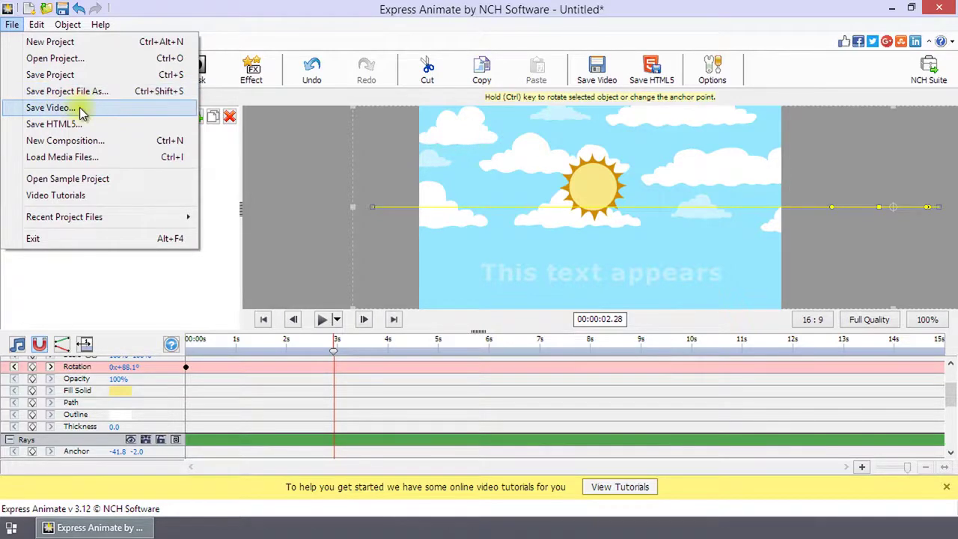
pyautogui.click(75, 107)
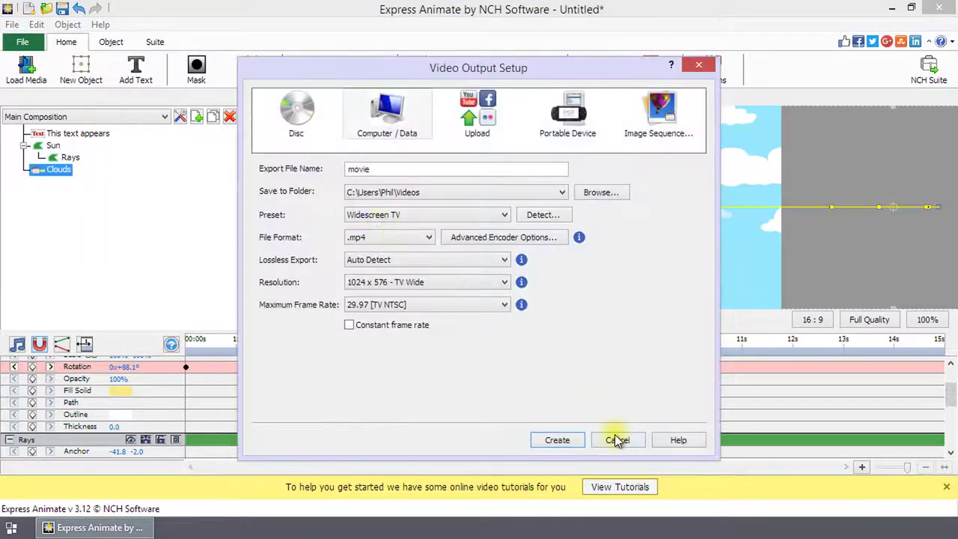
pyautogui.click(618, 440)
pyautogui.click(14, 26)
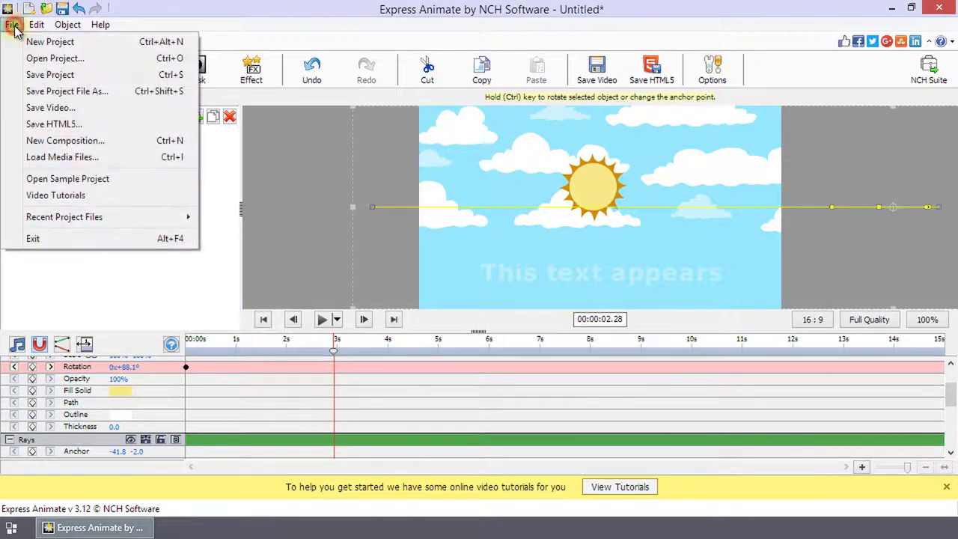
pyautogui.click(54, 124)
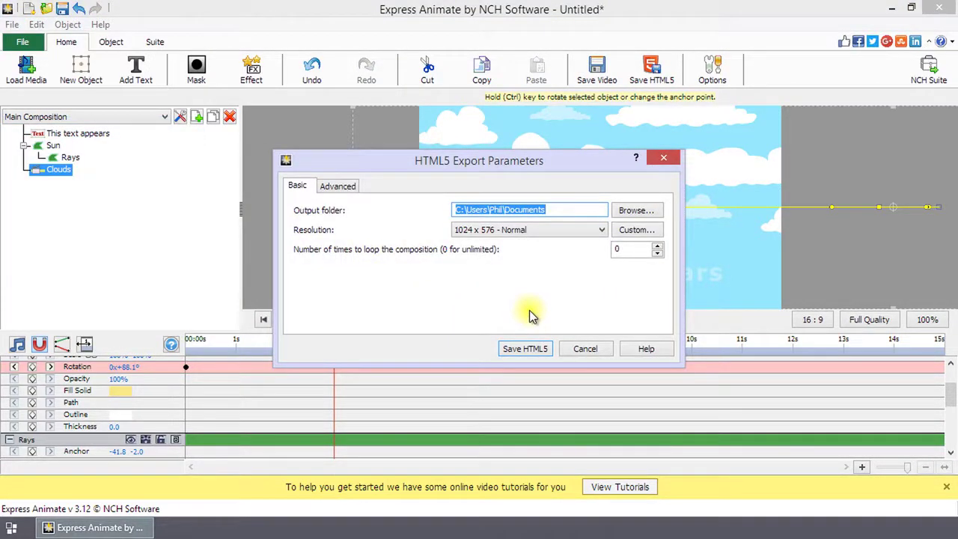
pyautogui.click(584, 348)
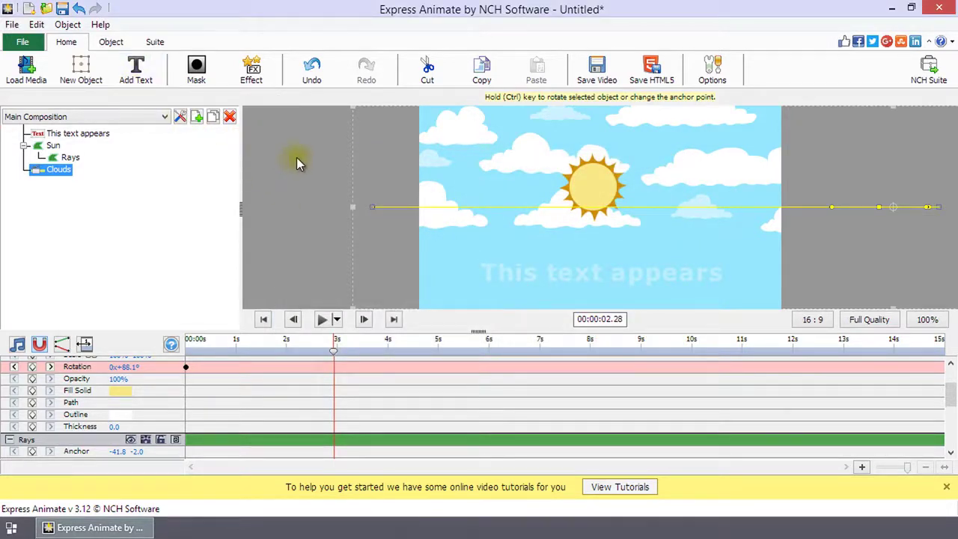
pyautogui.click(318, 73)
# Show the Object tab's tools for adding shapes, text, clipart and sounds
pyautogui.click(112, 43)
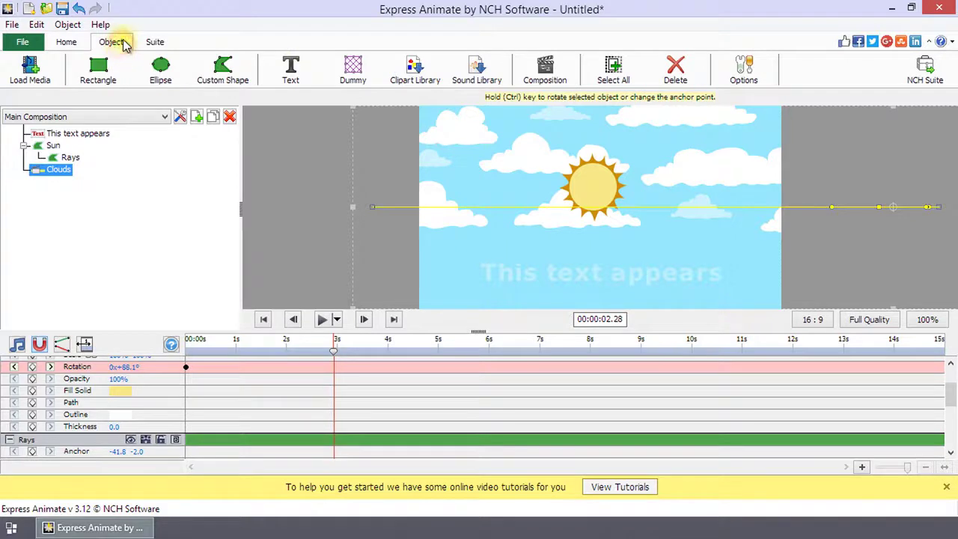